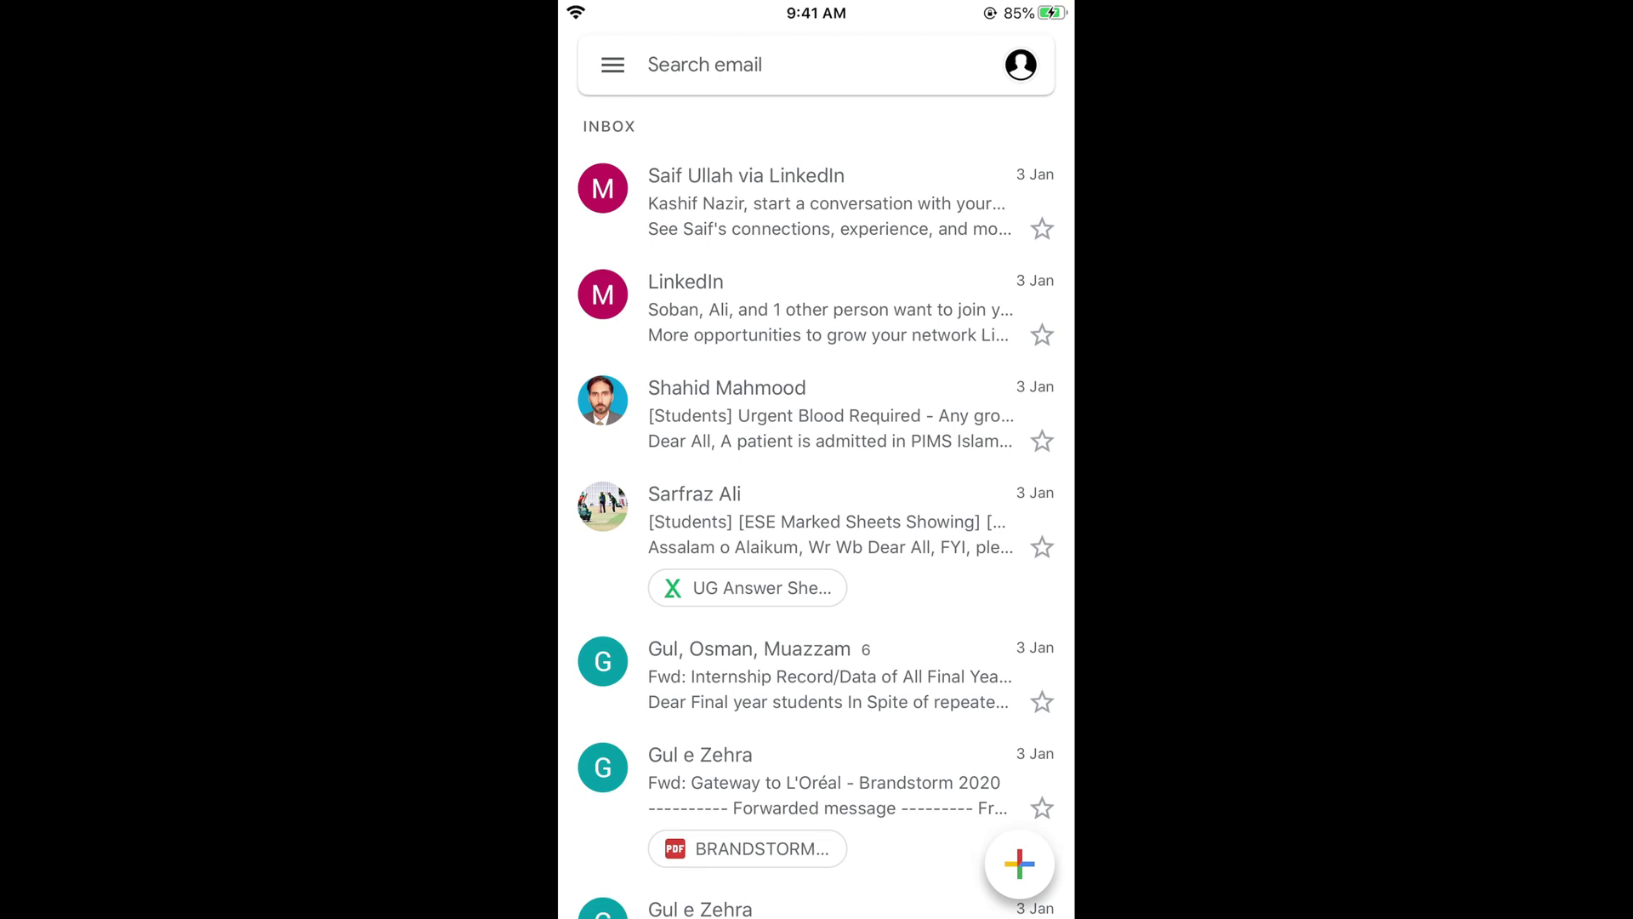
Step: Go from the inbox avatar to the Google Account Personal info tab
left_click(1020, 64)
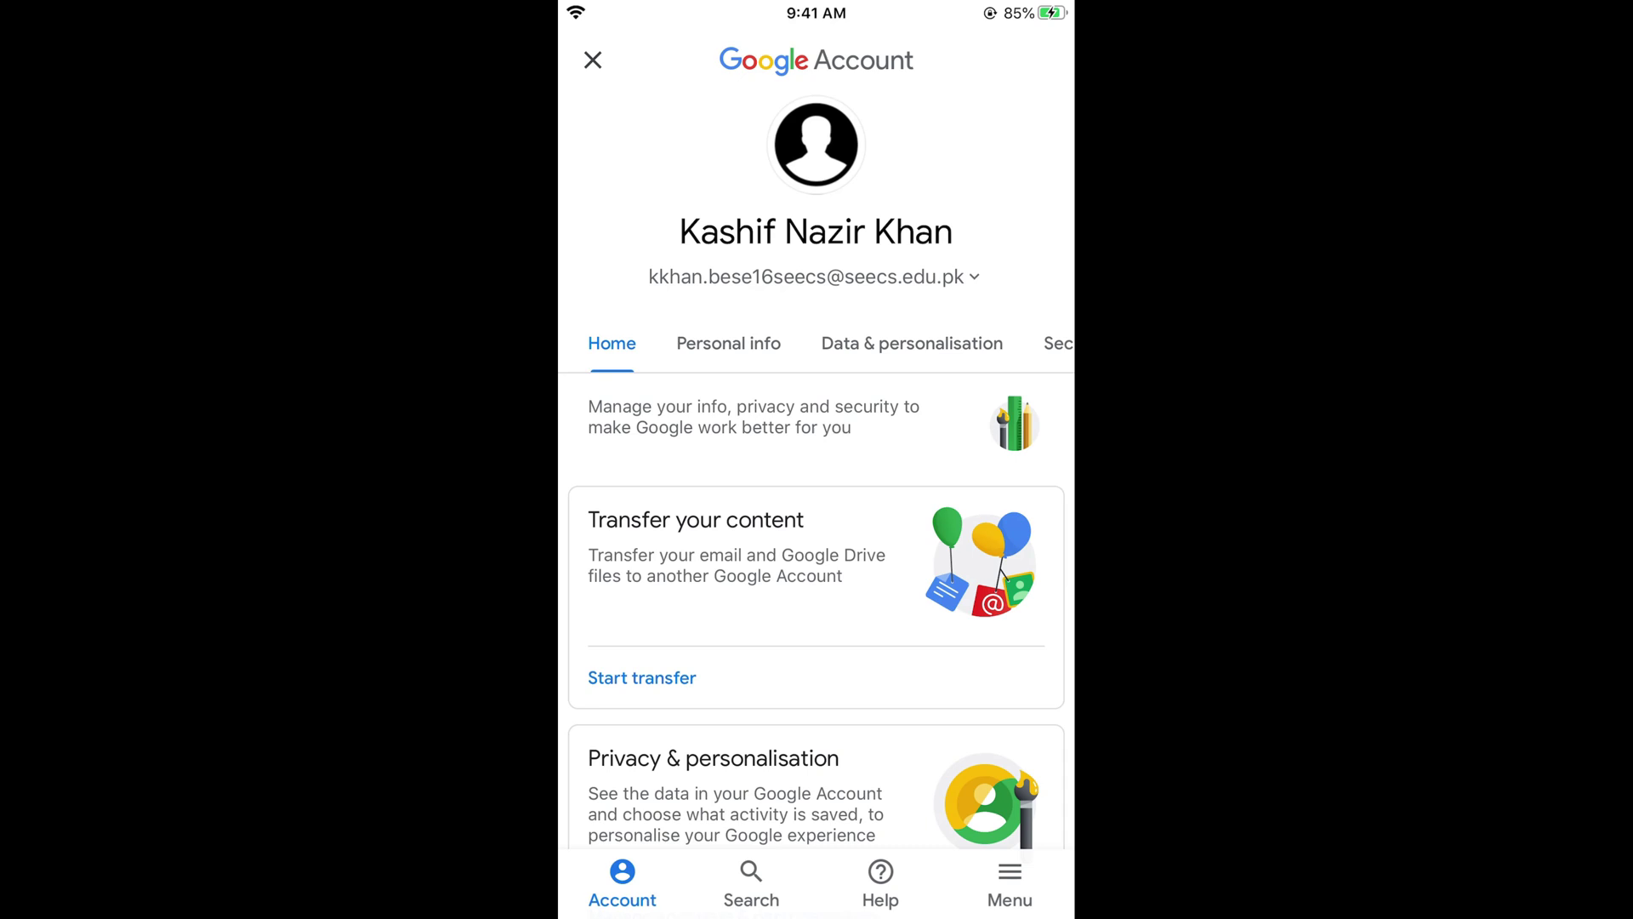
left_click(729, 343)
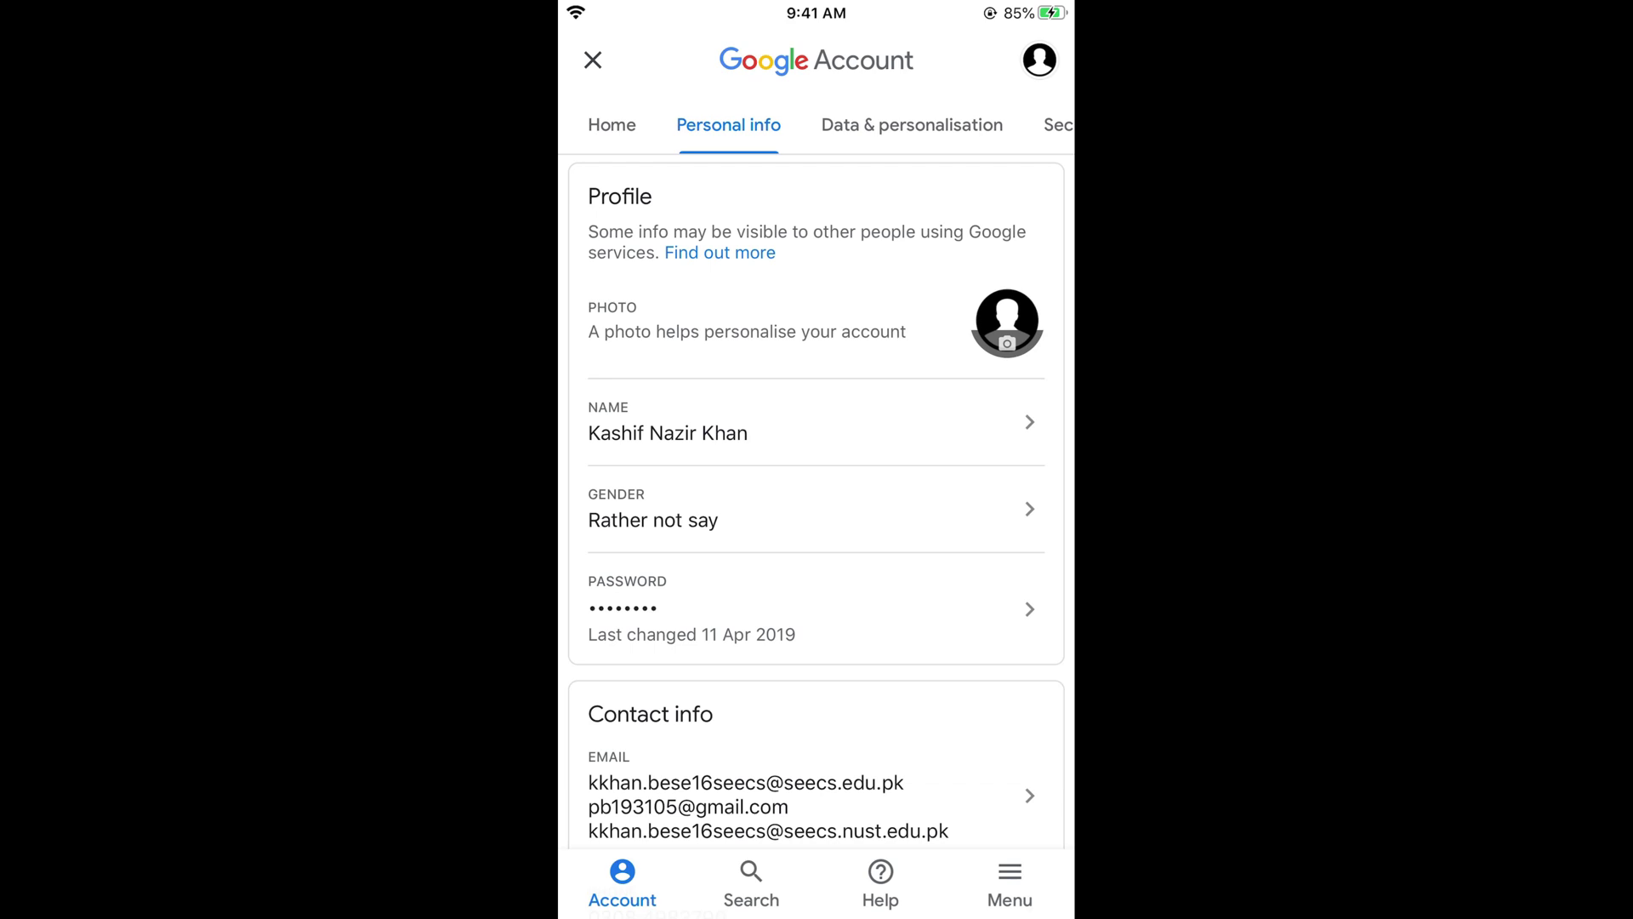
Step: Choose the man-in-a-suit photo from the Portrait album as the new profile picture
left_click(1007, 322)
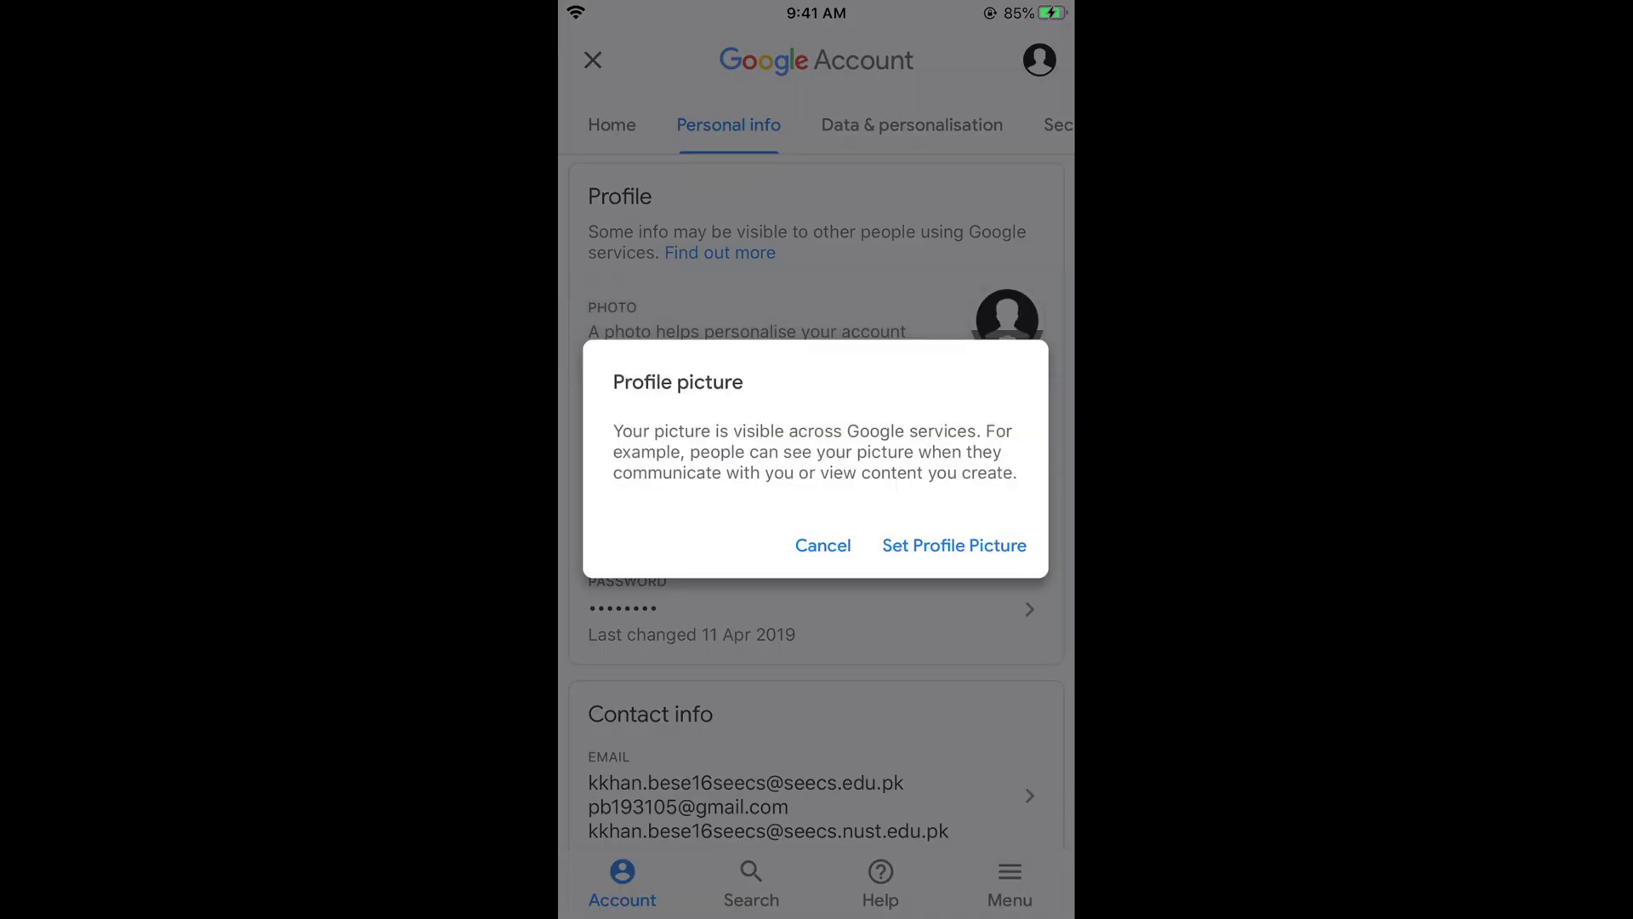
left_click(953, 545)
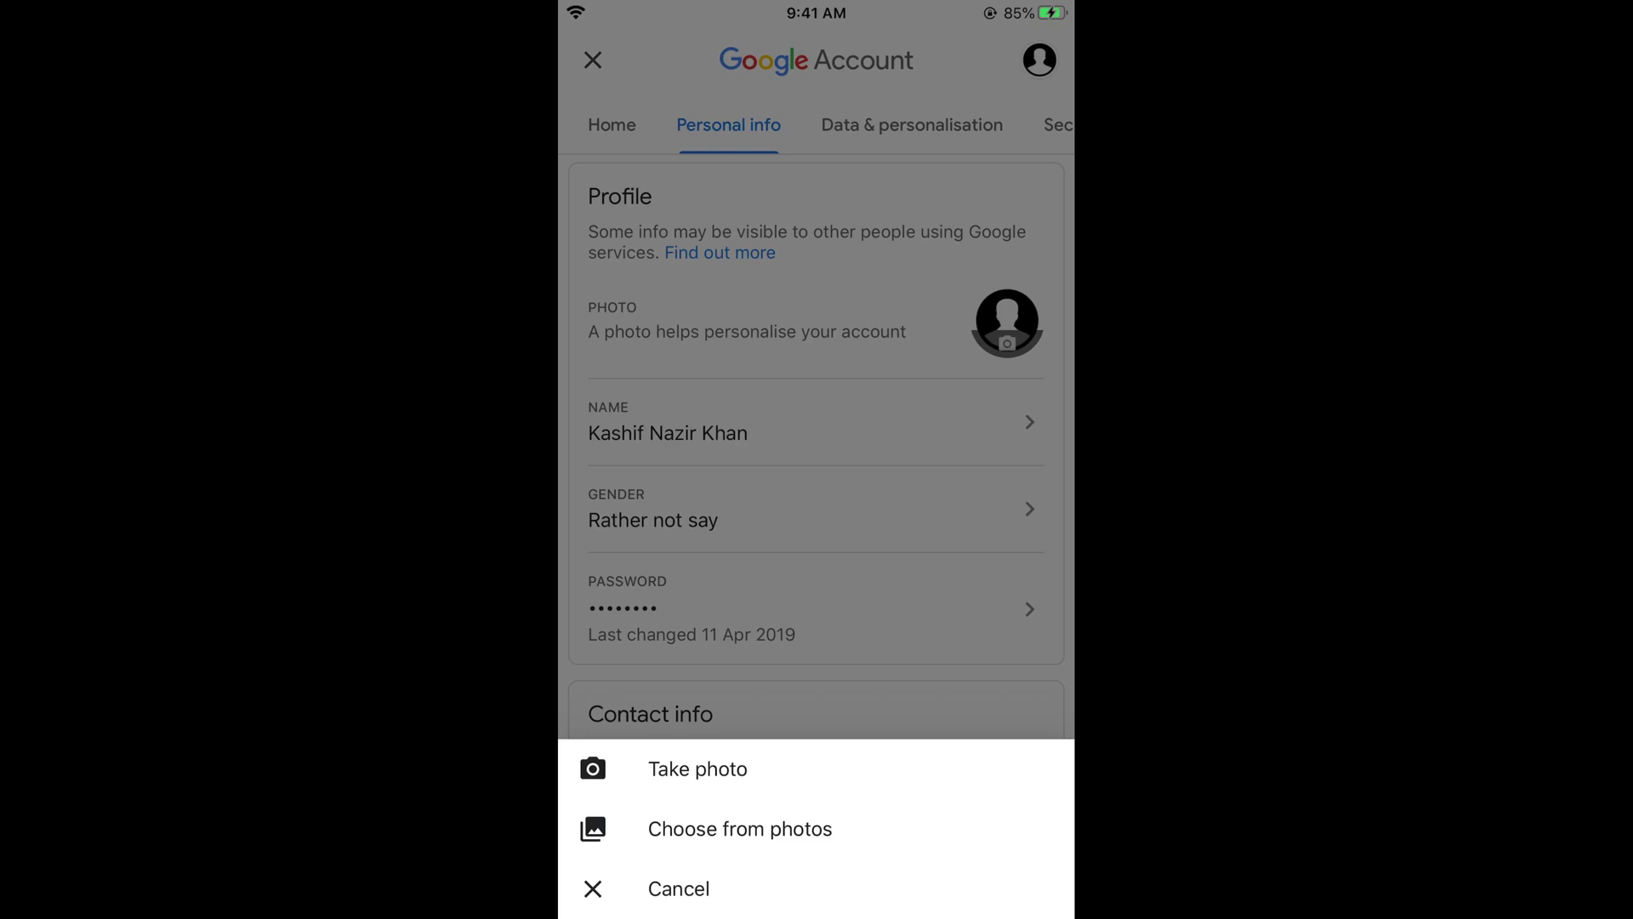
left_click(741, 828)
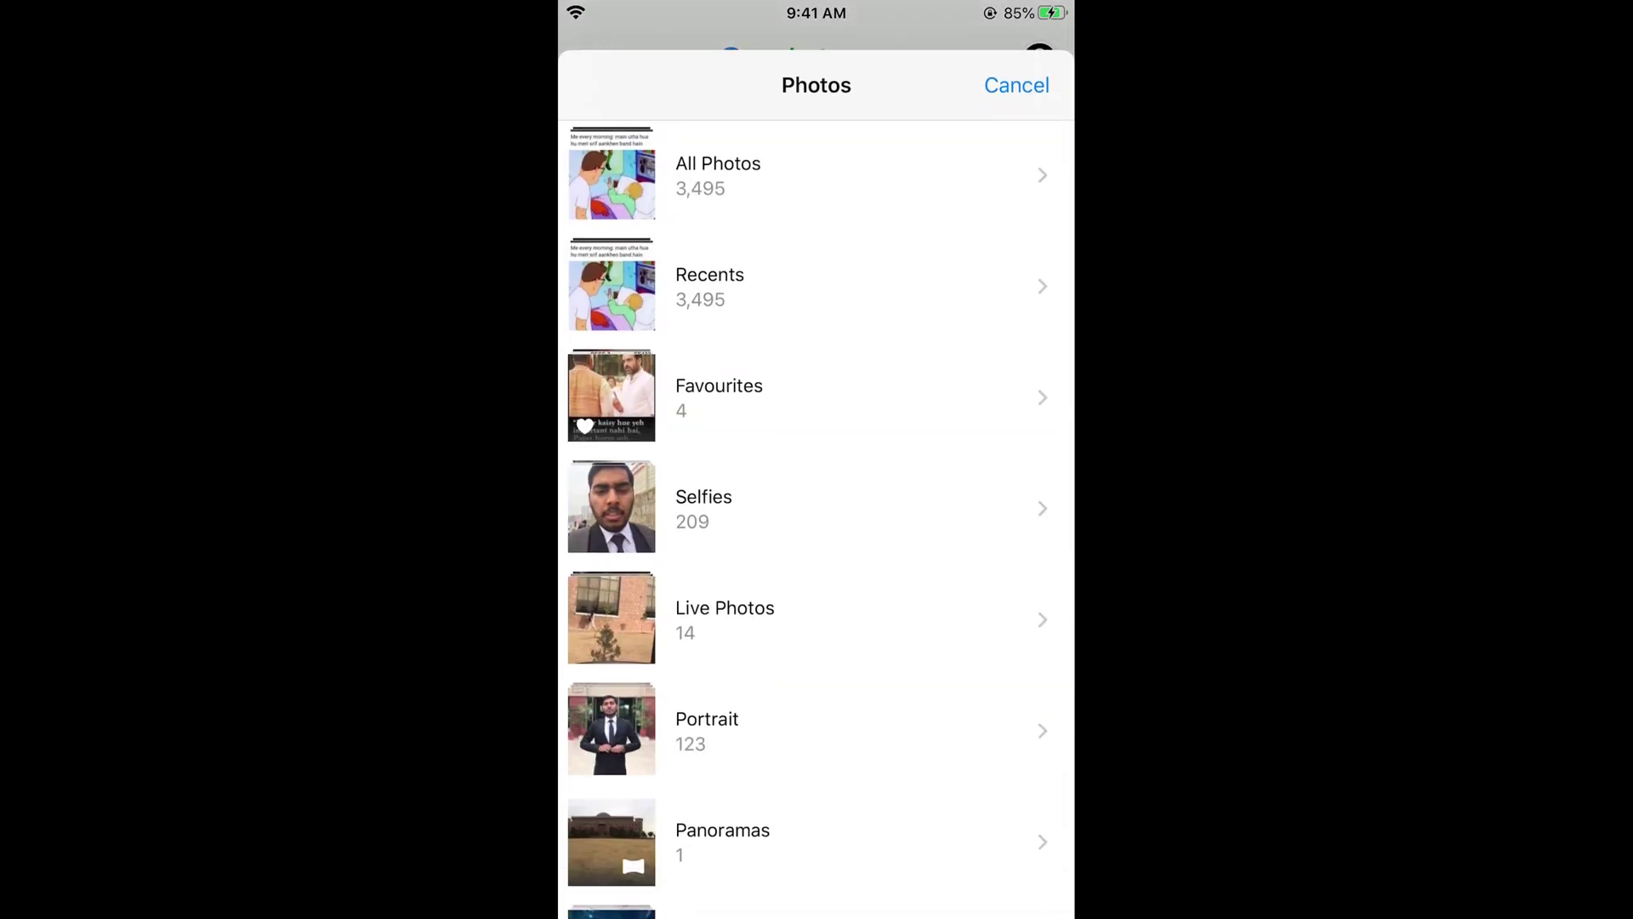
left_click(817, 730)
left_click(990, 638)
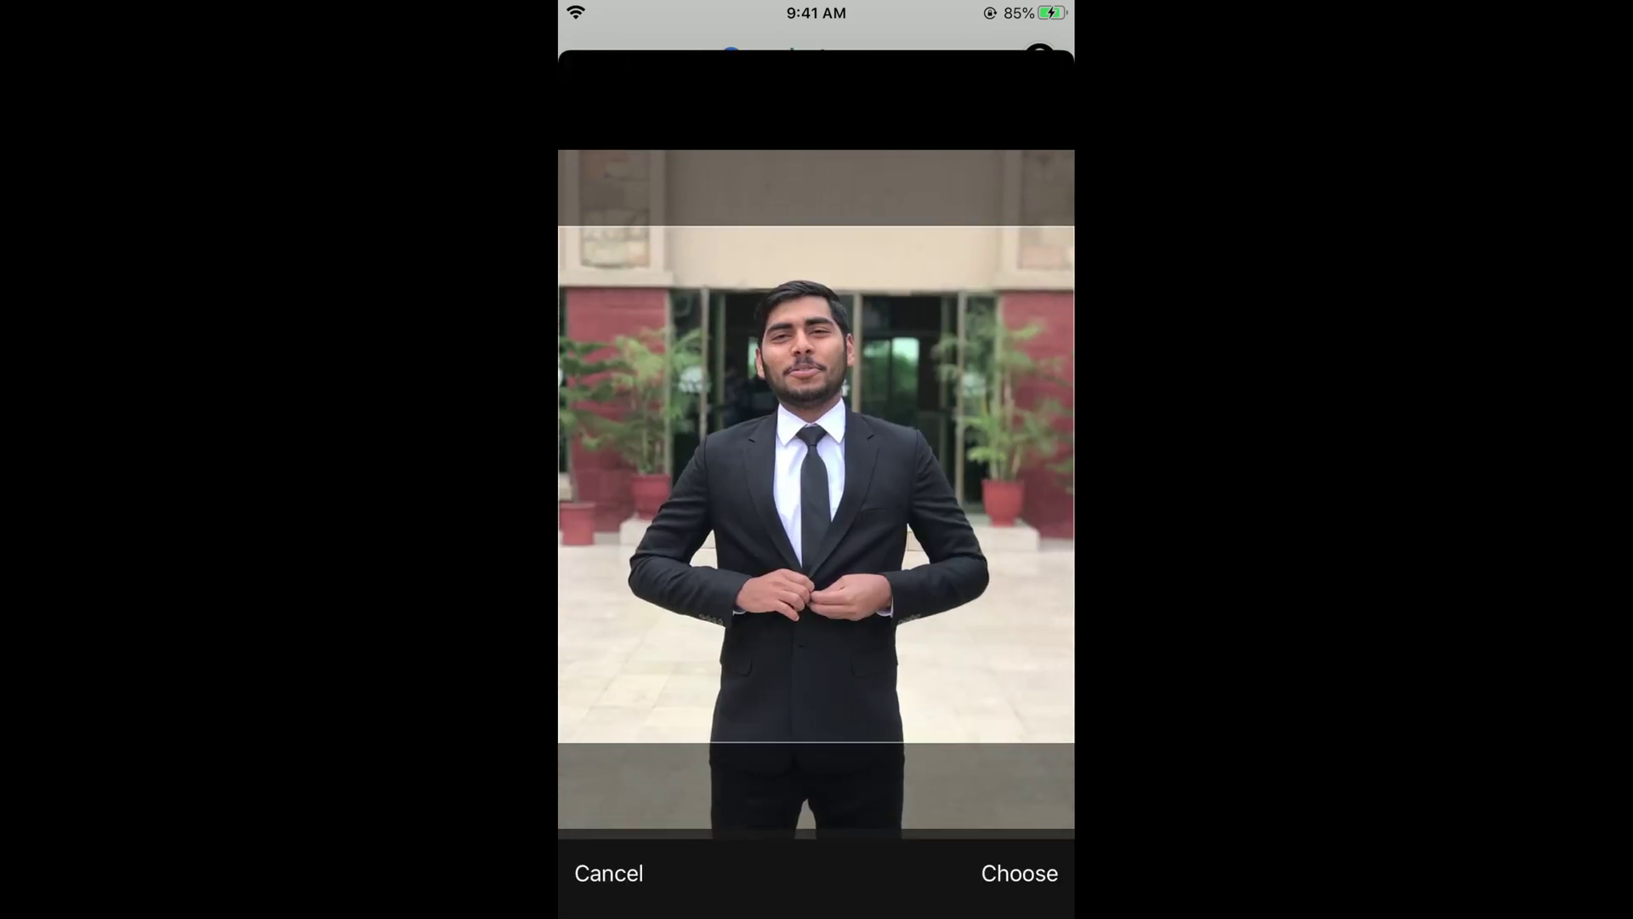
Step: Confirm the cropped suit portrait as the profile photo
left_click(1020, 872)
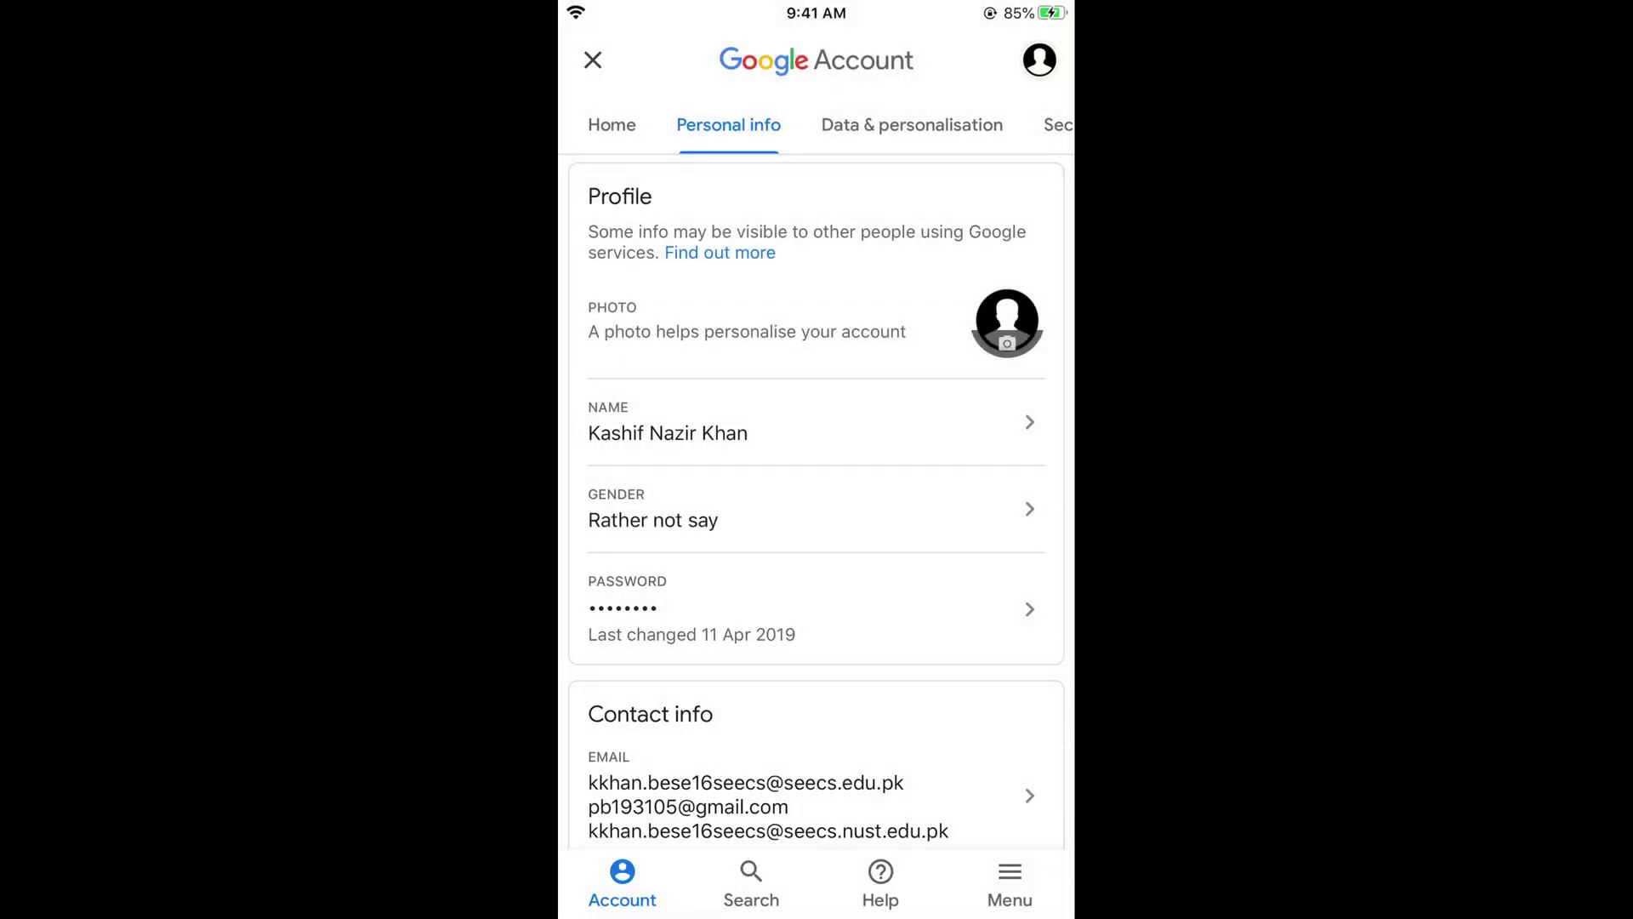